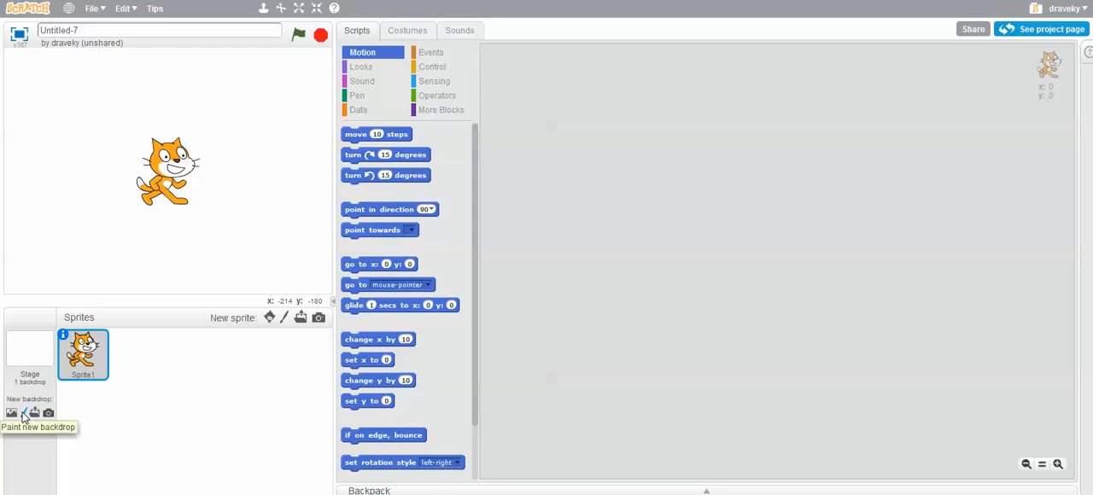
Create a new painted backdrop and switch its canvas to vector mode
left_click(24, 415)
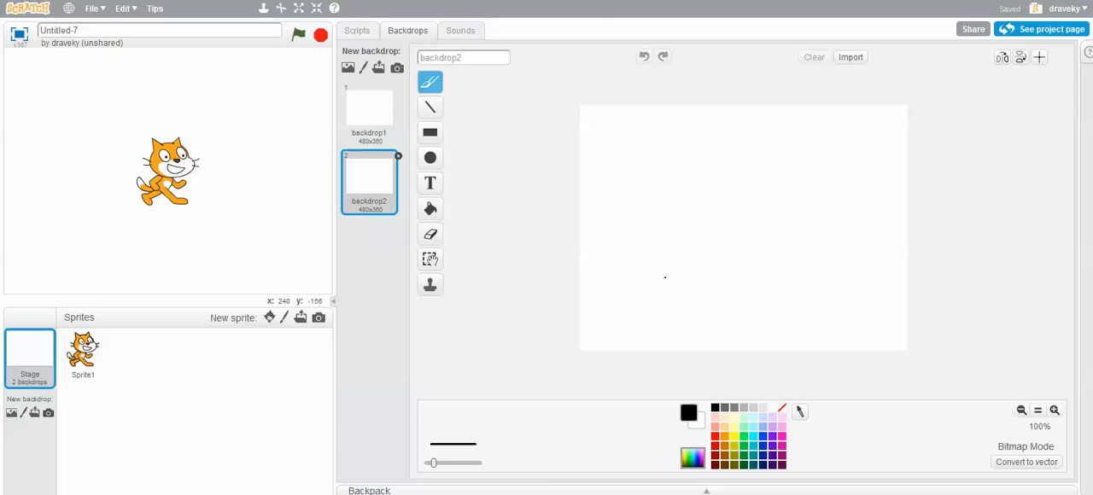
left_click(1029, 462)
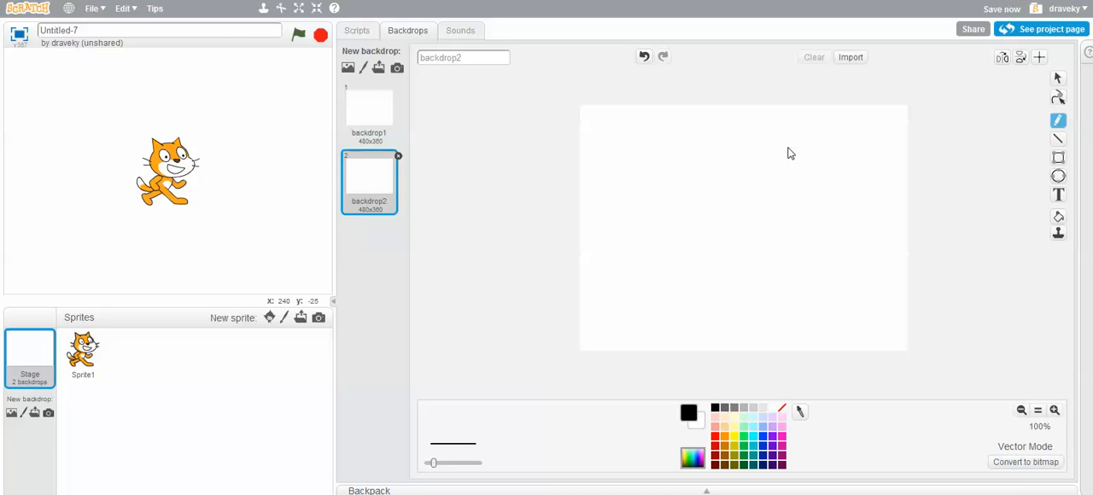
left_click(1037, 462)
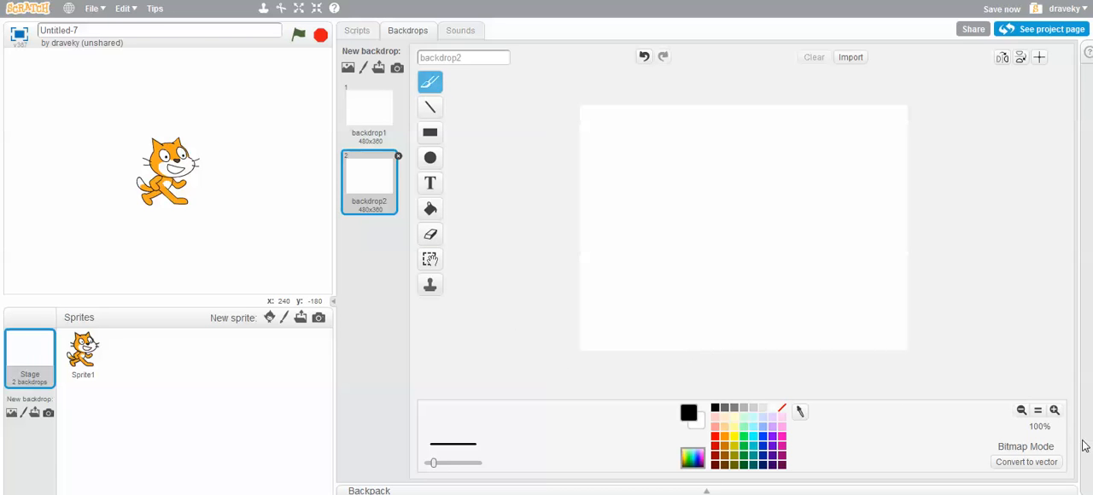
left_click(1029, 461)
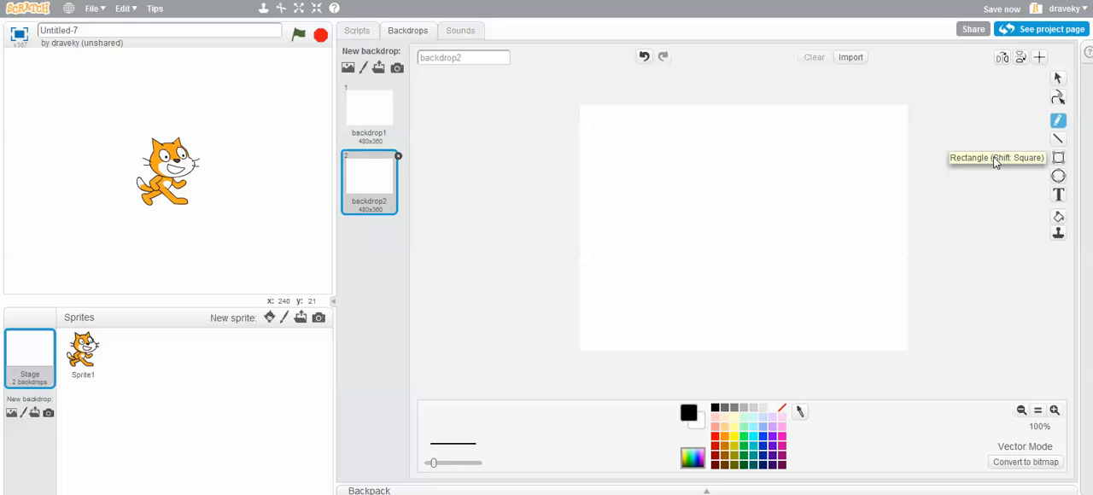
Draw a black-outlined square near the backdrop's right edge, rotate it 45 degrees into a diamond and shrink it slightly
left_click(1058, 158)
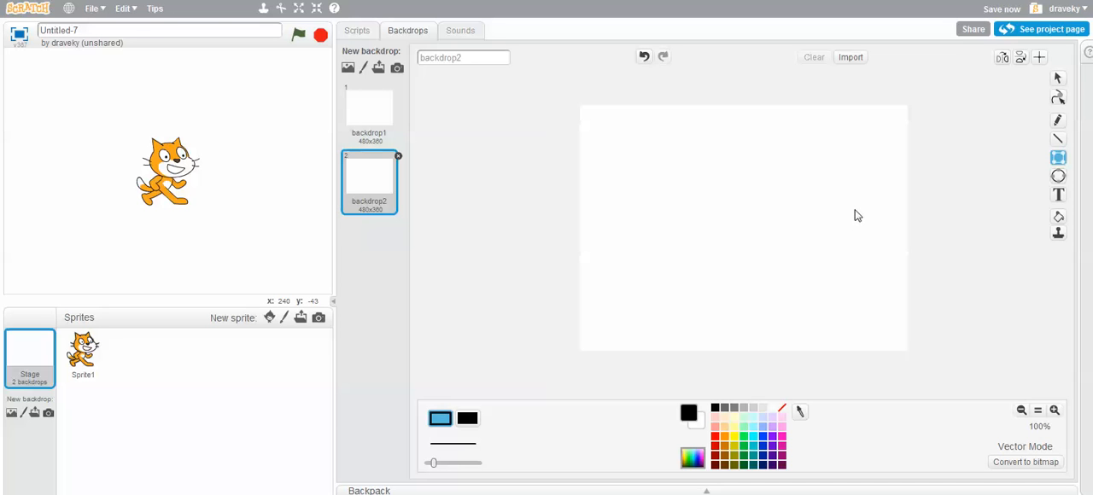
left_click_drag(848, 191, 890, 232)
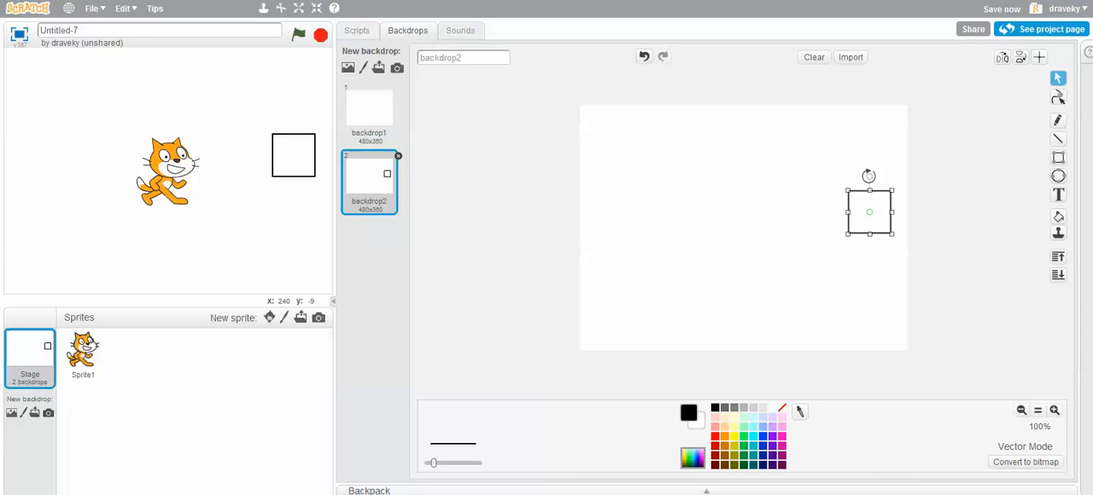
left_click_drag(868, 175, 844, 183)
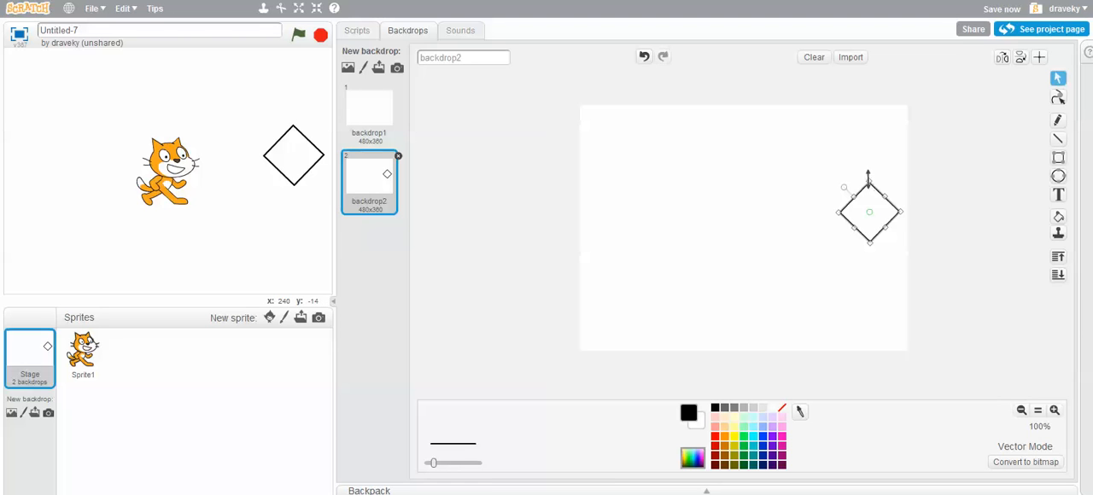
left_click_drag(838, 212, 853, 211)
left_click(861, 272)
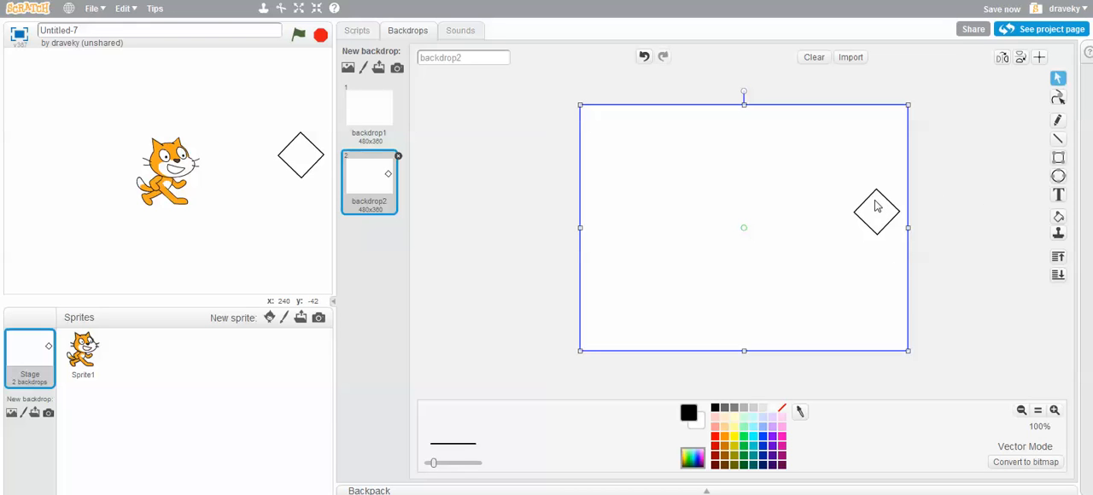
Add a second outlined square at the backdrop's top centre, turn it into a diamond of matching size and centre it horizontally
left_click(1058, 160)
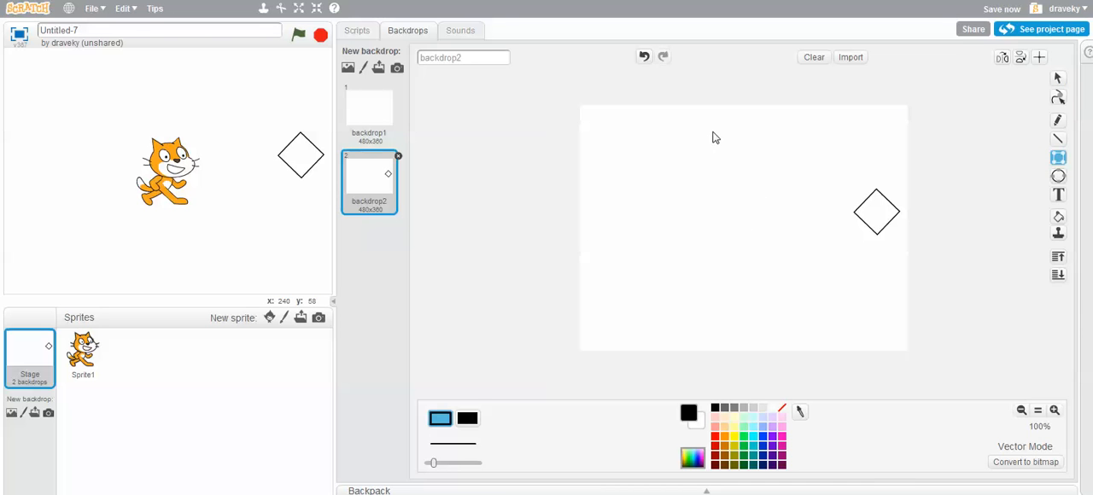
left_click_drag(714, 123, 756, 170)
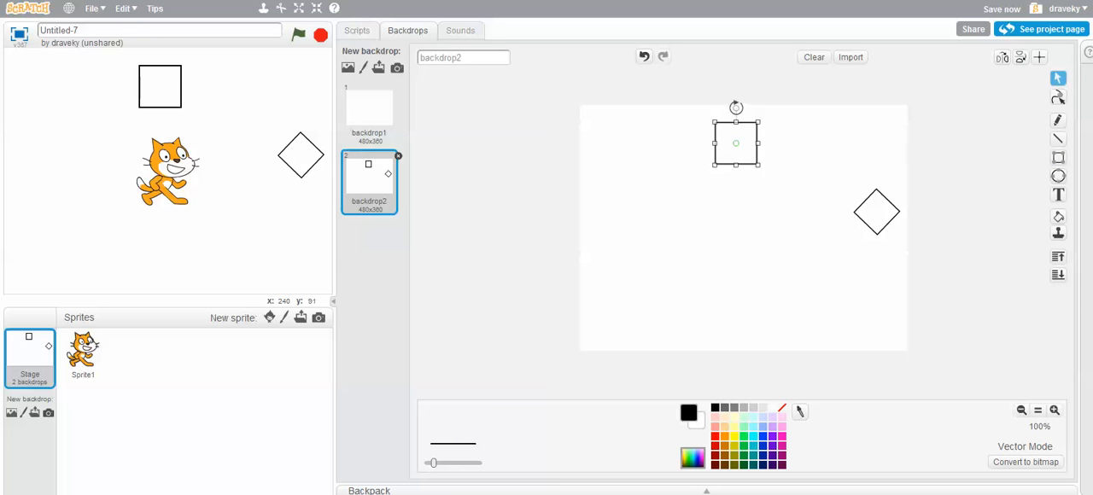
left_click_drag(735, 105, 708, 121)
left_click_drag(738, 171, 736, 158)
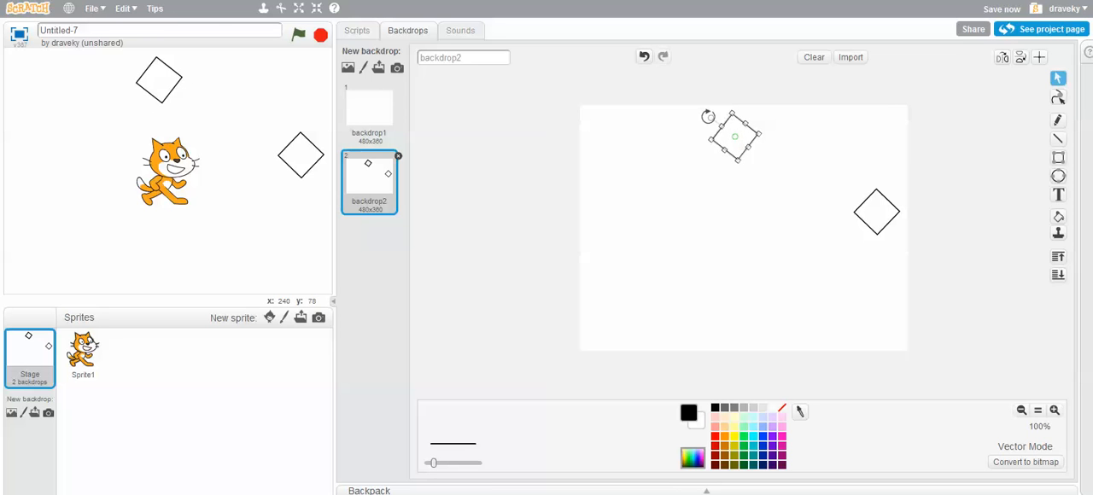
left_click_drag(711, 118, 750, 131)
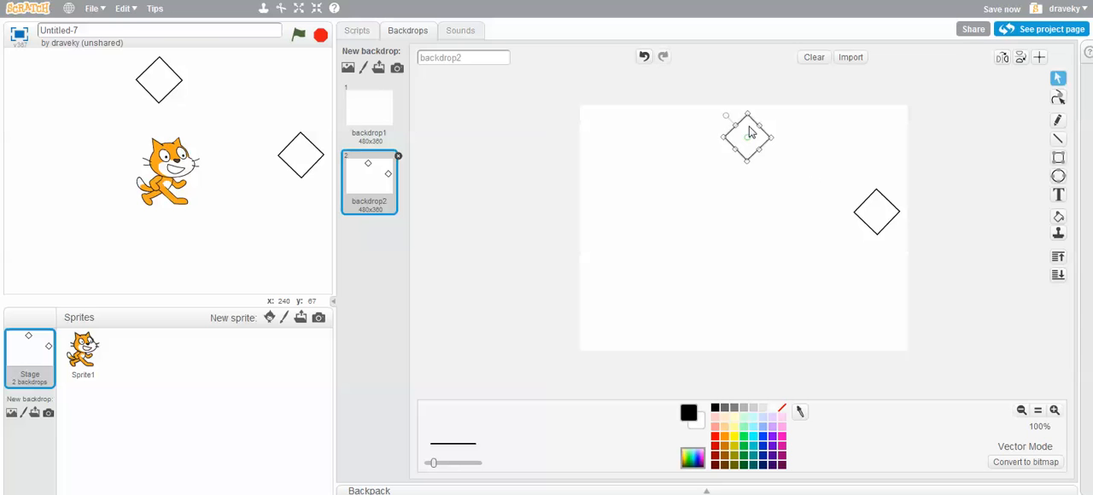
left_click(718, 264)
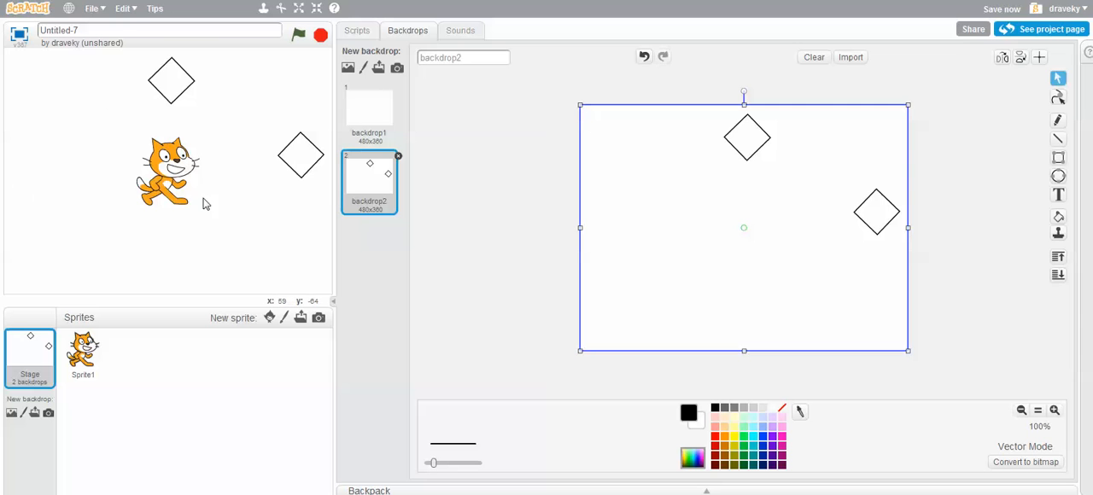
Draw a third square near the backdrop's left edge, rotate it into a diamond, shrink it to match and nudge it outward
left_click(1058, 157)
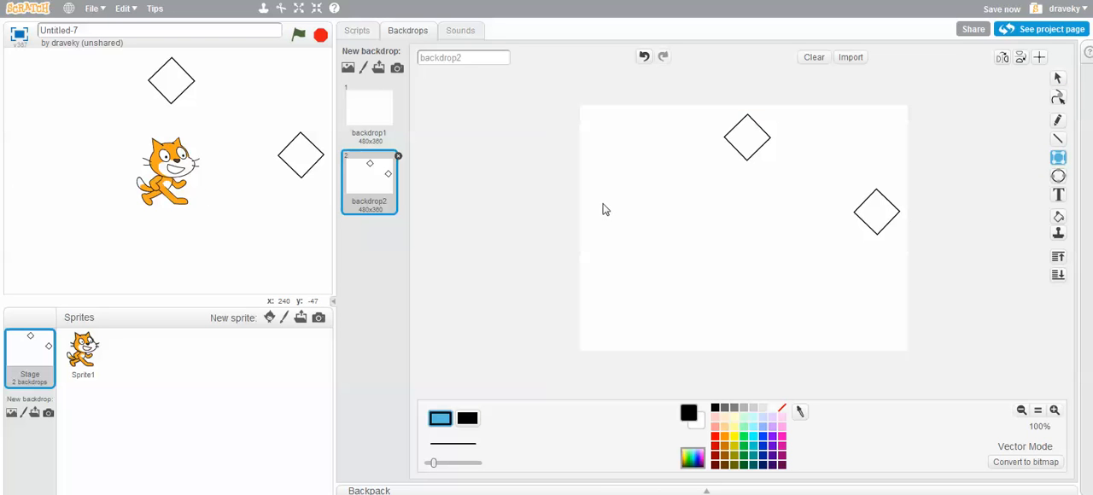
left_click_drag(600, 204, 637, 249)
left_click_drag(620, 188, 593, 195)
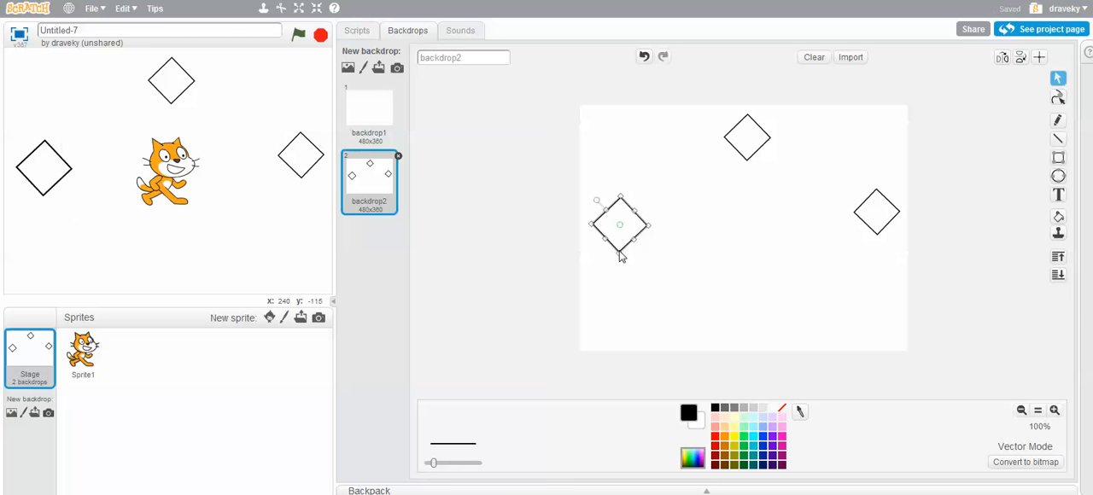
left_click_drag(617, 248, 617, 237)
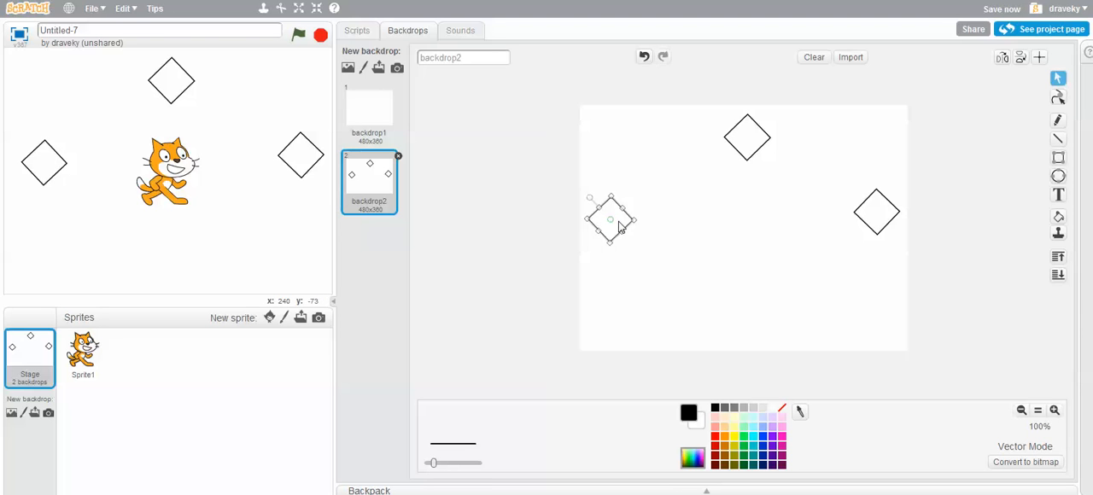
left_click(725, 215)
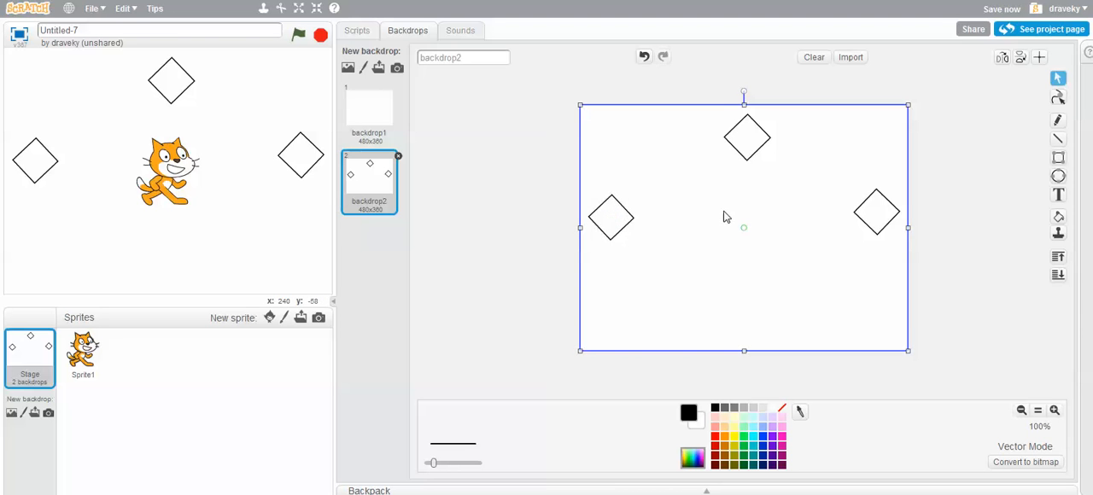
Move the top diamond slightly up toward the backdrop's upper edge
left_click(757, 131)
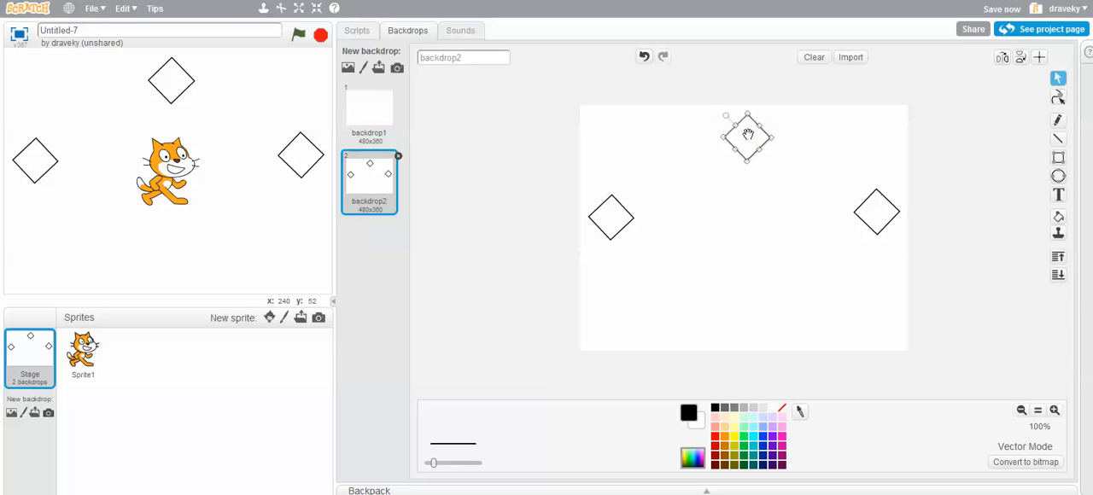
left_click_drag(748, 135, 746, 130)
left_click(760, 214)
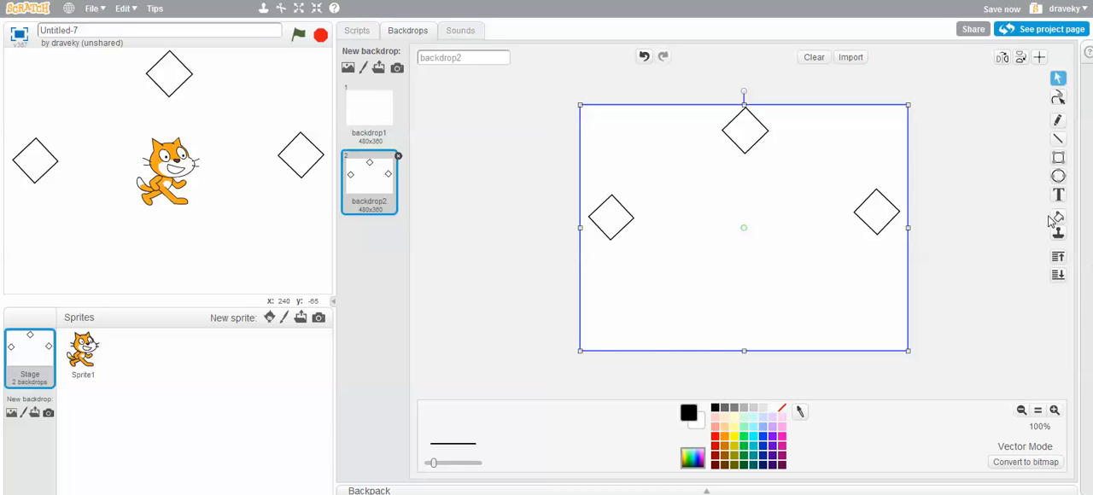
Draw an unrotated outlined square at the backdrop's bottom centre and shift it up slightly
left_click(1058, 160)
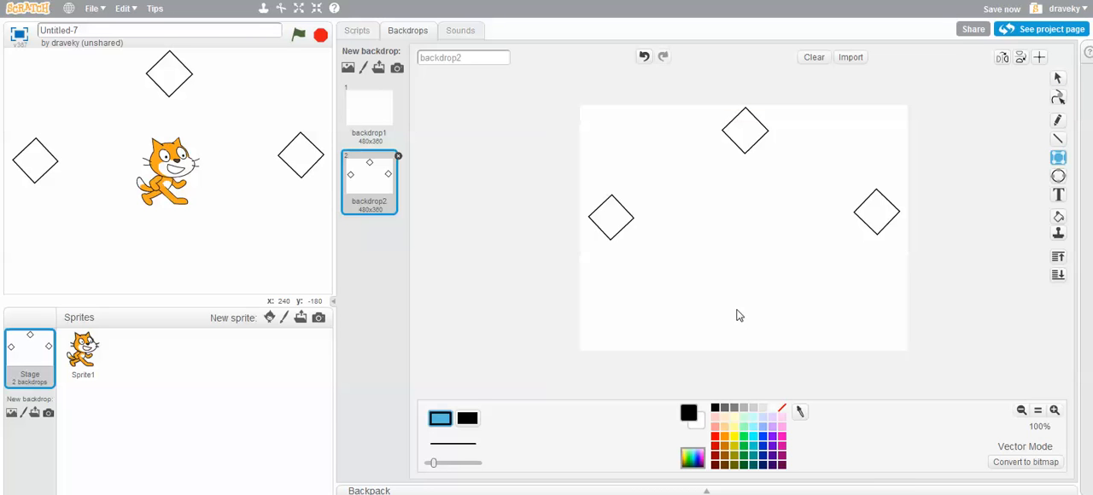
left_click_drag(731, 308, 770, 347)
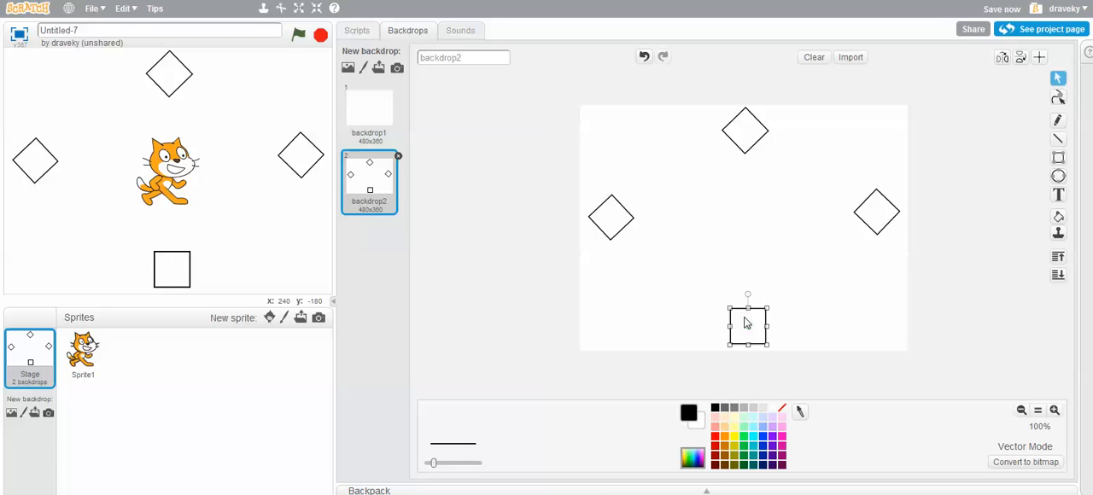
left_click_drag(748, 322, 746, 314)
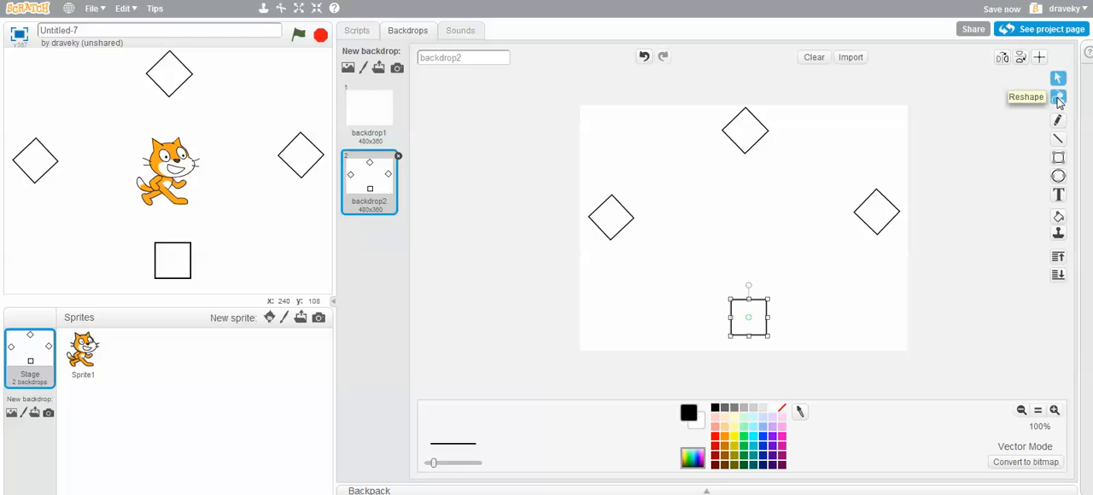
Reshape the bottom square into a pentagon by pulling the middle of its lower side down to a point
left_click(1057, 98)
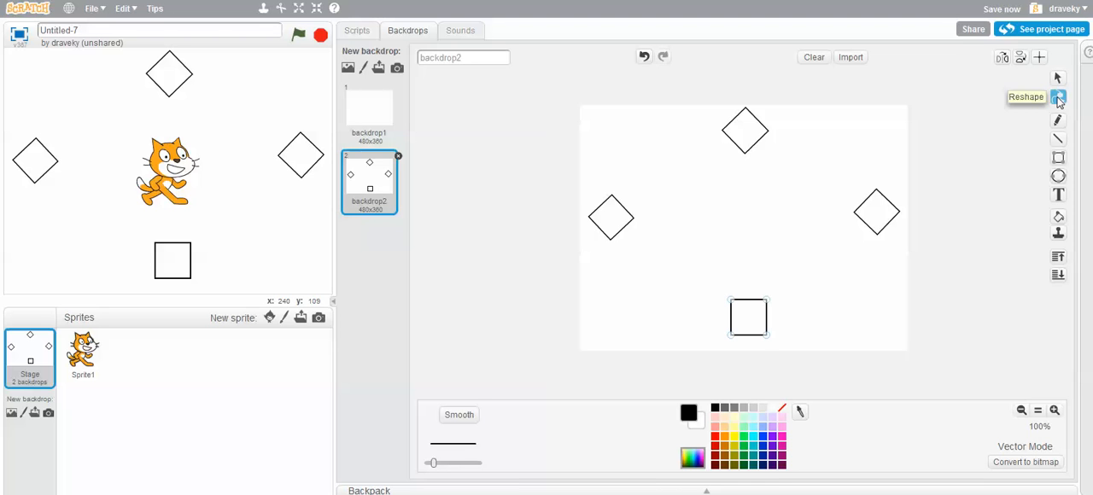
left_click(1055, 413)
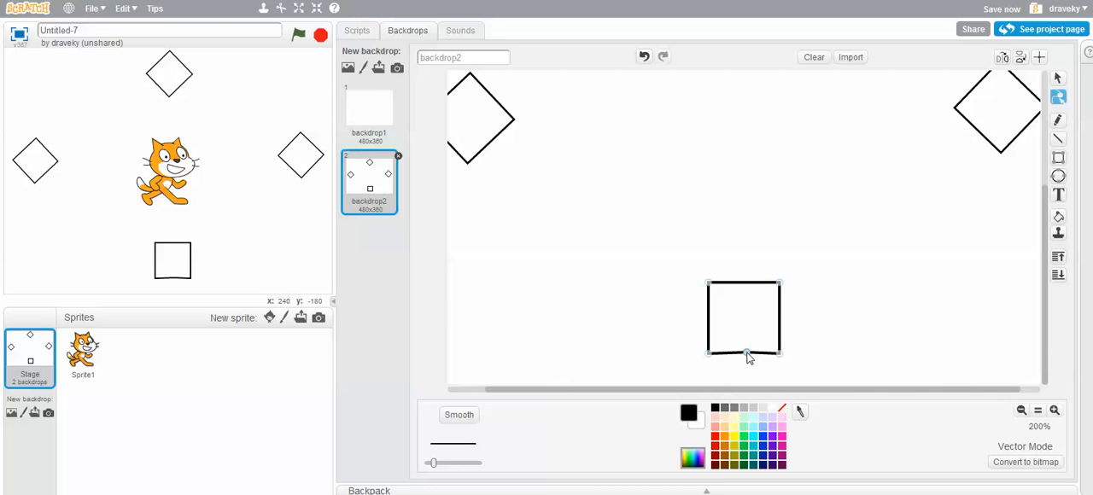
left_click_drag(748, 357, 747, 384)
Lower the pentagon's two upper corners to an even, level top edge and fine-tune its bottom point into a home plate shape
left_click_drag(780, 283, 778, 293)
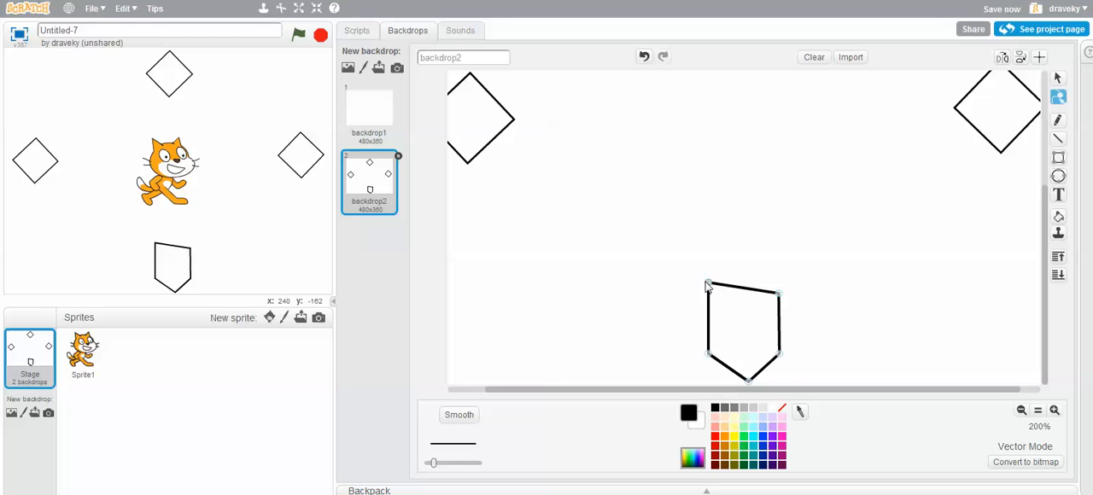
left_click_drag(706, 282, 711, 299)
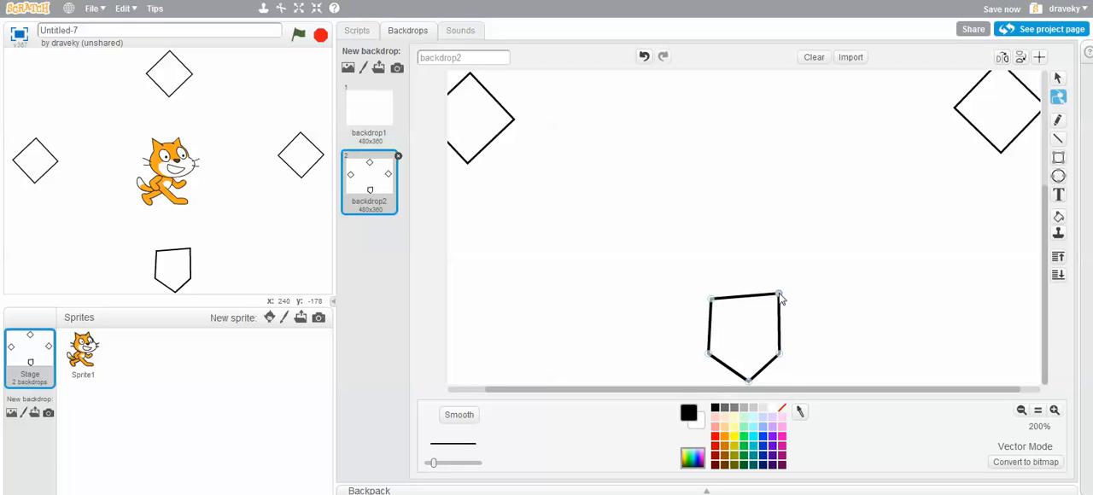
left_click_drag(779, 298, 779, 299)
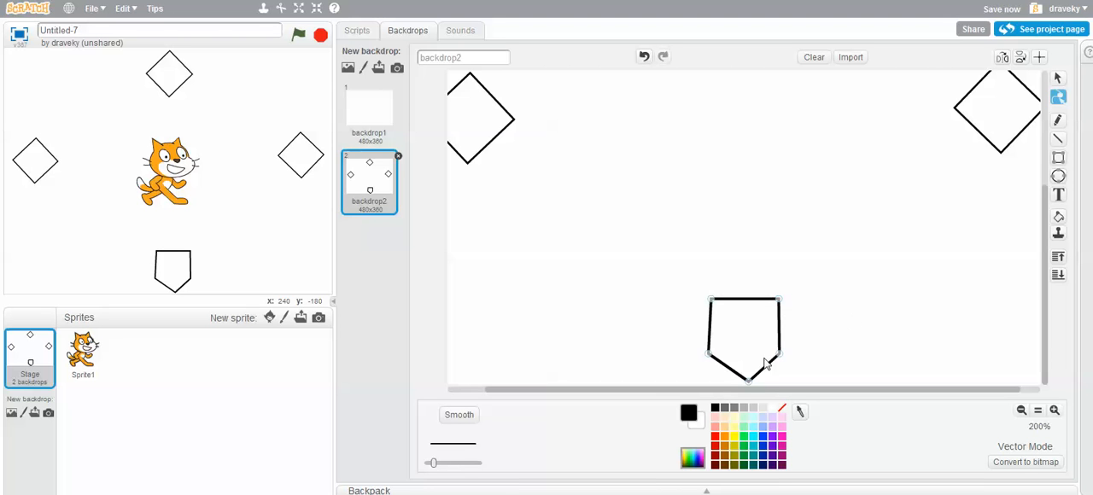
left_click_drag(749, 380, 747, 379)
left_click_drag(779, 303, 778, 308)
left_click_drag(711, 299, 712, 312)
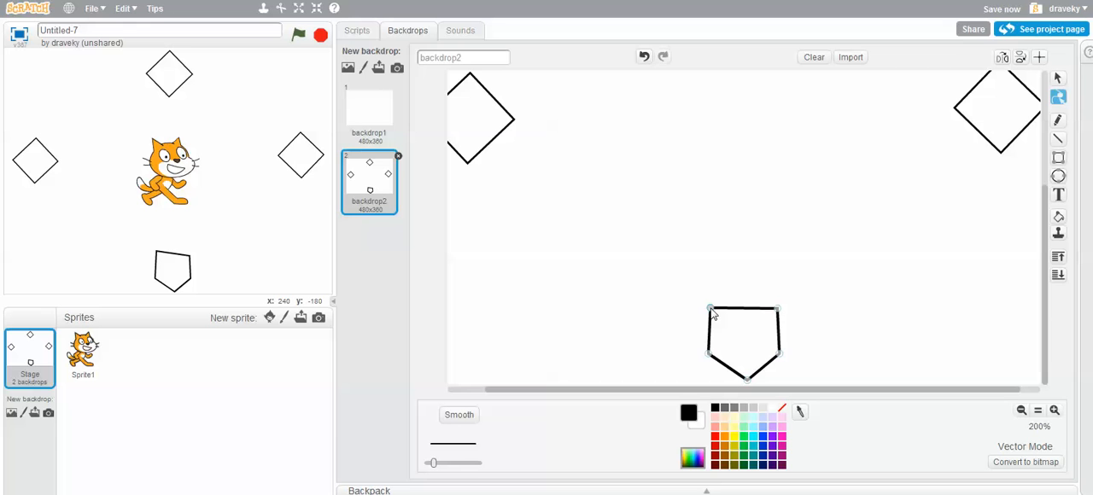
left_click_drag(777, 309, 780, 308)
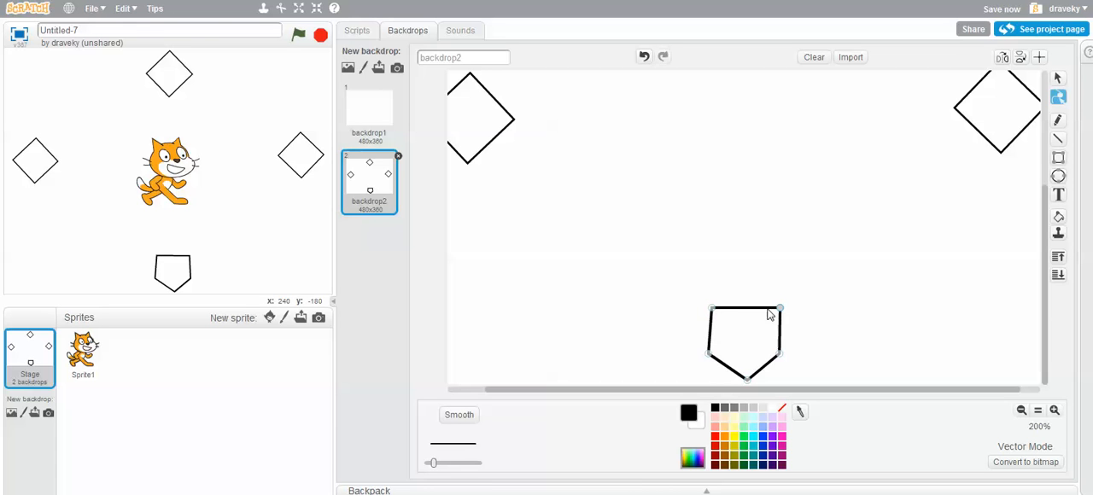
left_click_drag(712, 308, 710, 307)
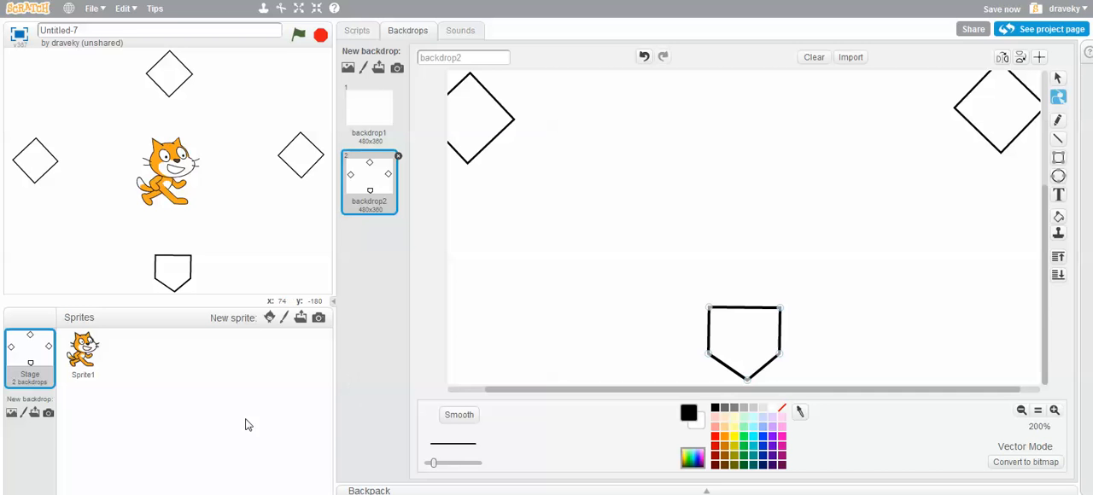
Select the cat sprite and move it on the stage down to the home plate
left_click(96, 357)
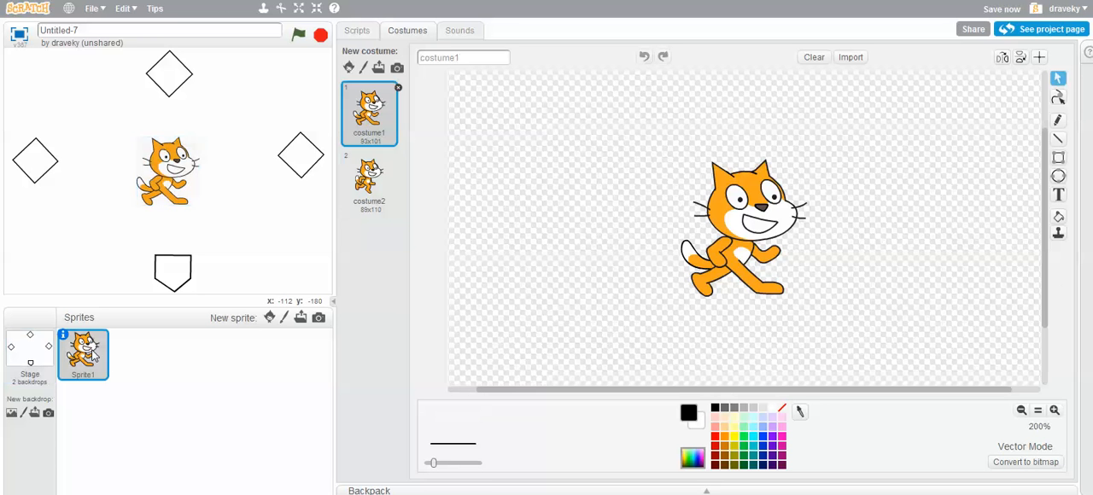
left_click_drag(171, 171, 158, 255)
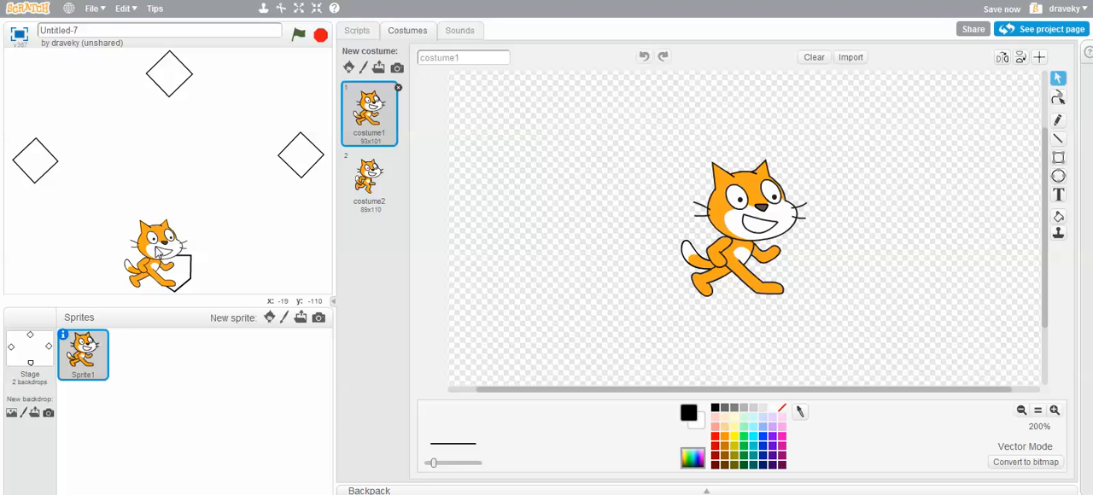